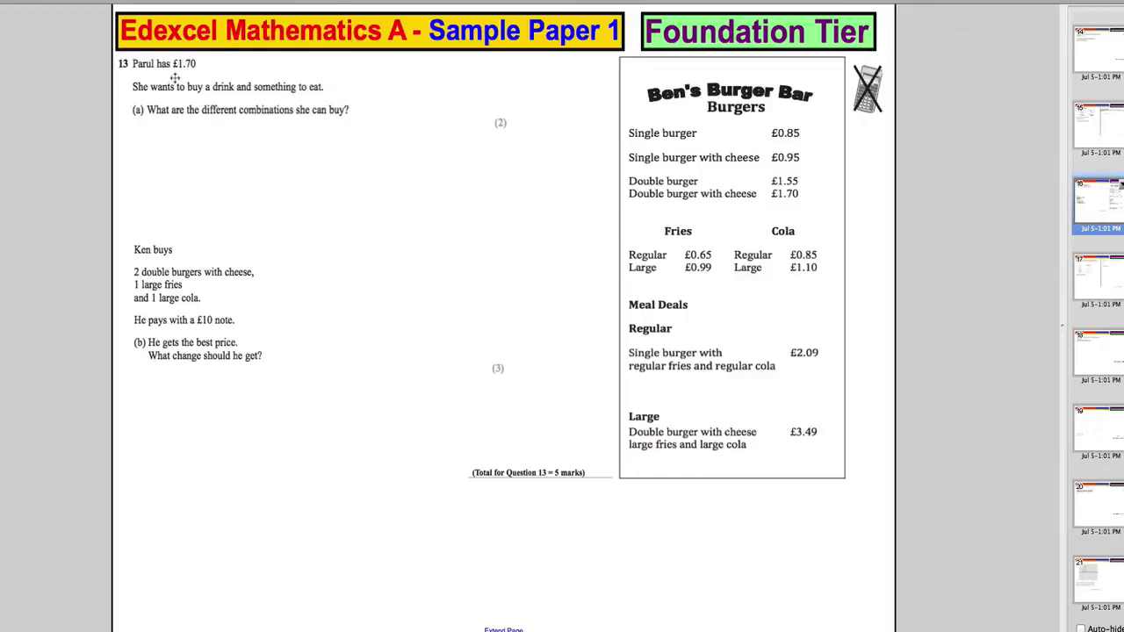
- Highlight the £1.70 budget in yellow, then underline 'drink', 'eat' and both £0.85 prices in blue
{"action": "mouse_move", "coordinate": [624, 10]}
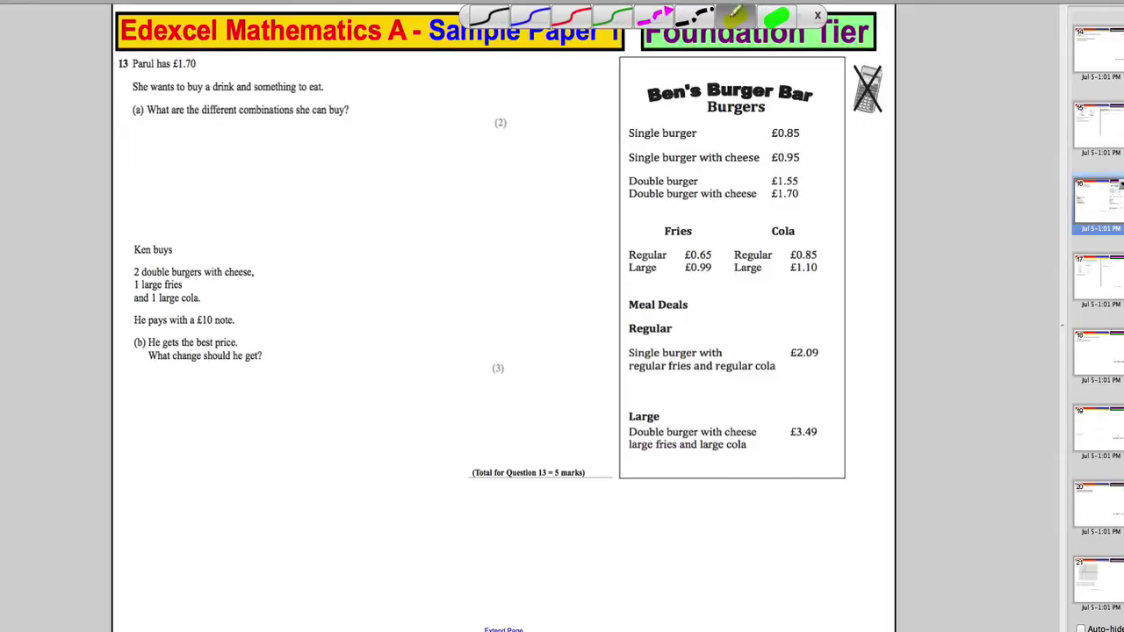
{"action": "left_click_drag", "start_coordinate": [130, 64], "coordinate": [209, 64]}
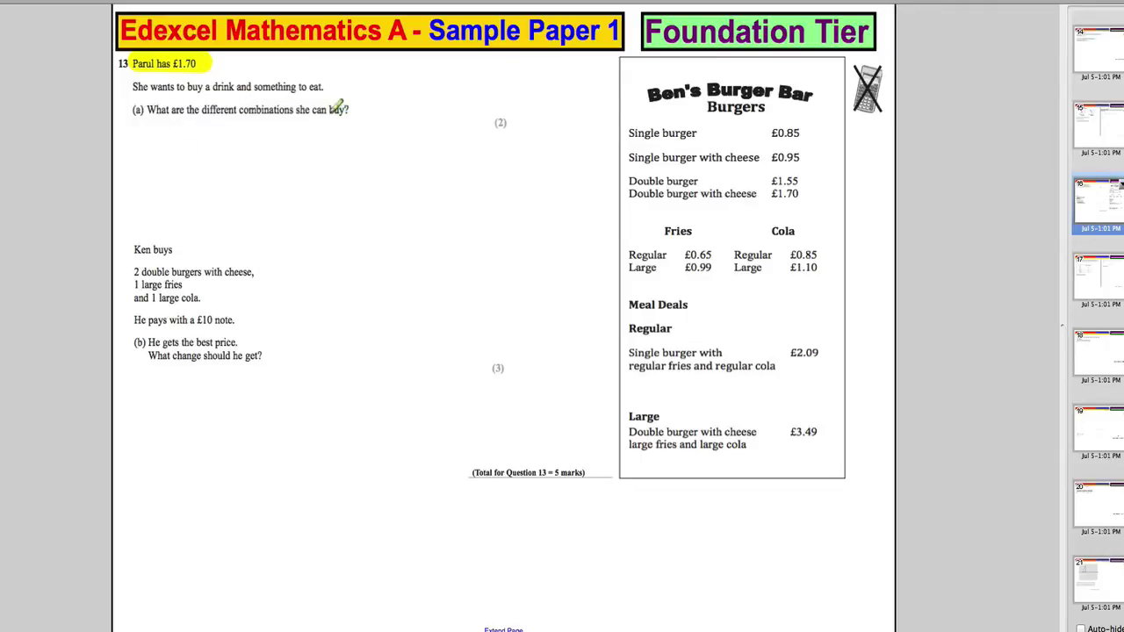
{"action": "mouse_move", "coordinate": [630, 4]}
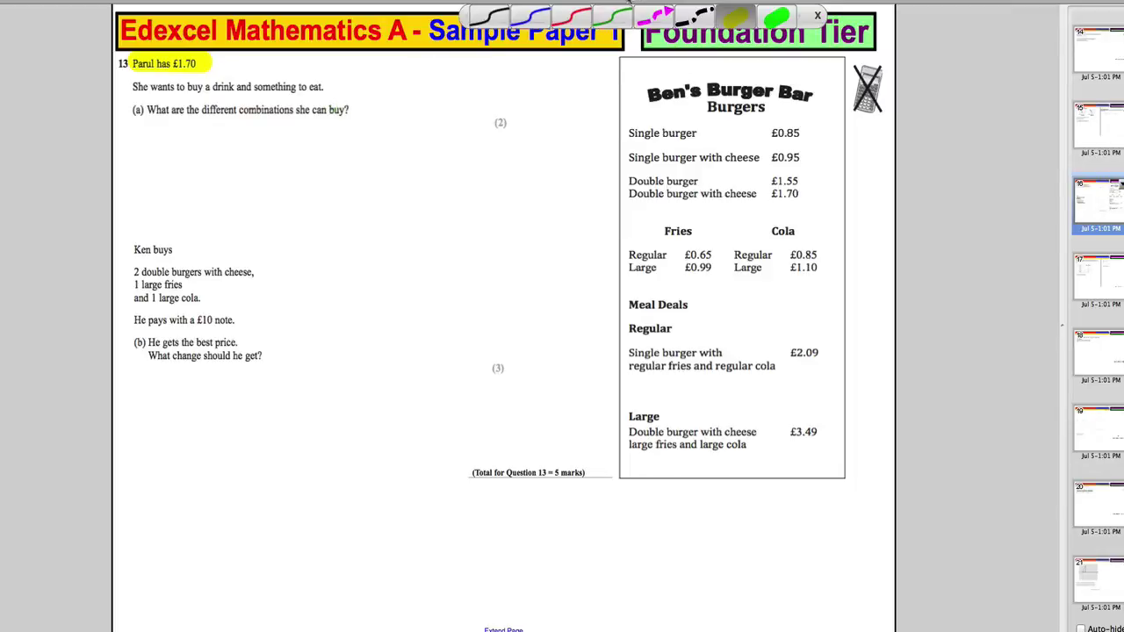
{"action": "left_click", "coordinate": [530, 15]}
{"action": "left_click_drag", "start_coordinate": [207, 92], "coordinate": [234, 91]}
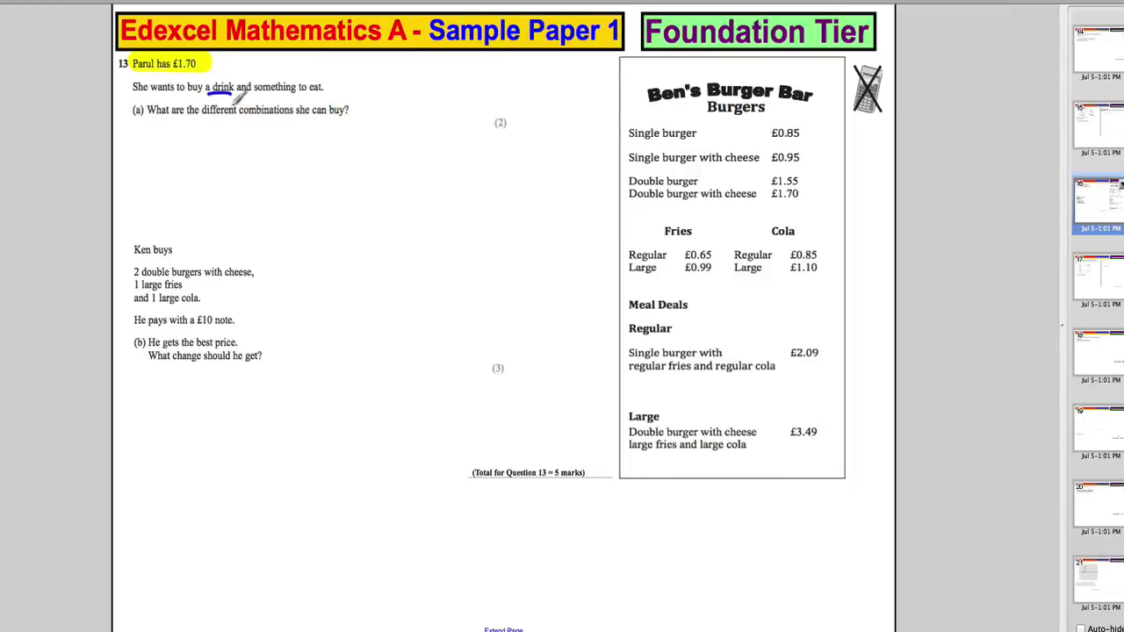
{"action": "left_click_drag", "start_coordinate": [309, 92], "coordinate": [325, 91]}
{"action": "left_click_drag", "start_coordinate": [773, 138], "coordinate": [801, 138]}
{"action": "left_click_drag", "start_coordinate": [788, 257], "coordinate": [825, 259]}
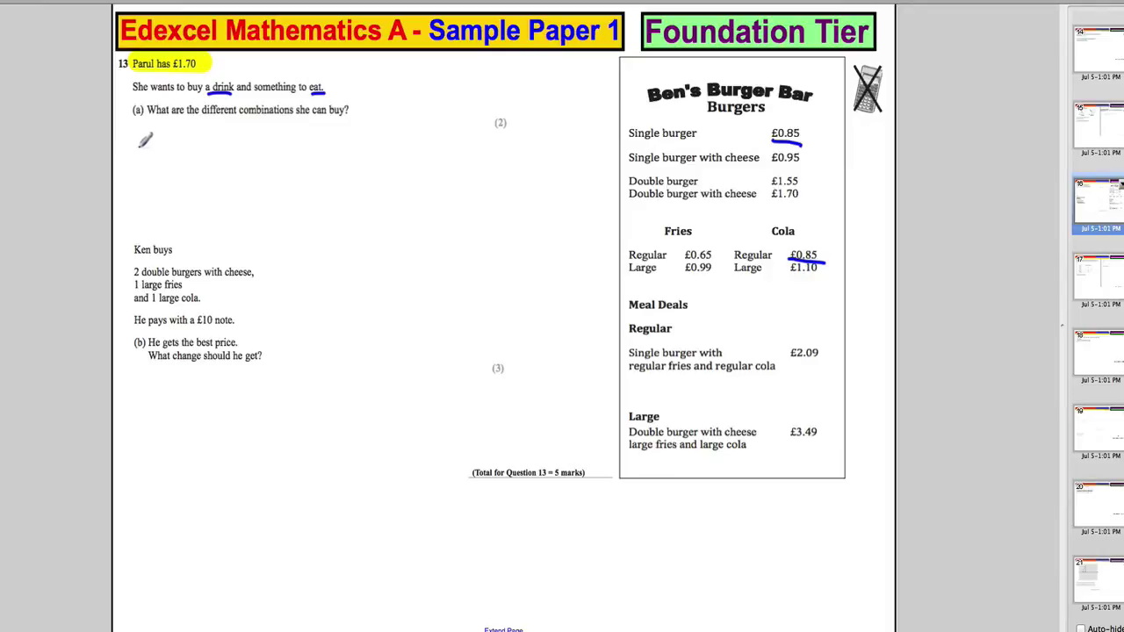
- Handwrite 'Burger + regular cola' and 'Regular fries + regular cola' as part (a)'s answers
{"action": "left_click_drag", "start_coordinate": [148, 141], "coordinate": [380, 124]}
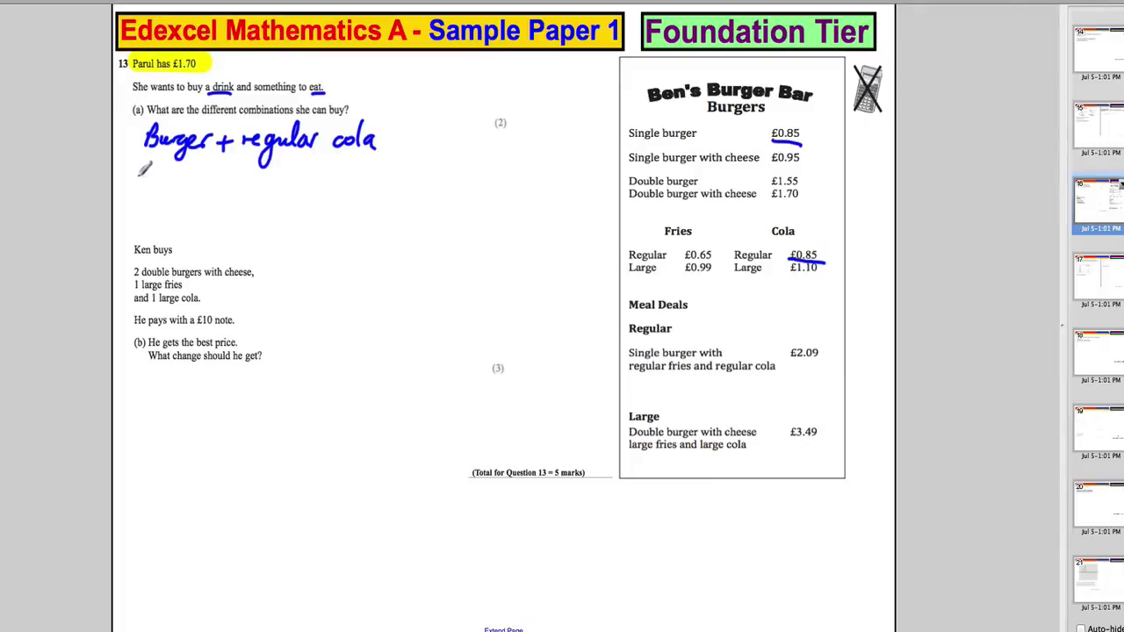
{"action": "mouse_move", "coordinate": [136, 169]}
{"action": "left_mouse_down"}
{"action": "mouse_move", "coordinate": [177, 184]}
{"action": "mouse_move", "coordinate": [193, 175]}
{"action": "mouse_move", "coordinate": [333, 180]}
{"action": "mouse_move", "coordinate": [381, 176]}
{"action": "mouse_move", "coordinate": [401, 150]}
{"action": "mouse_move", "coordinate": [417, 184]}
{"action": "left_mouse_up"}
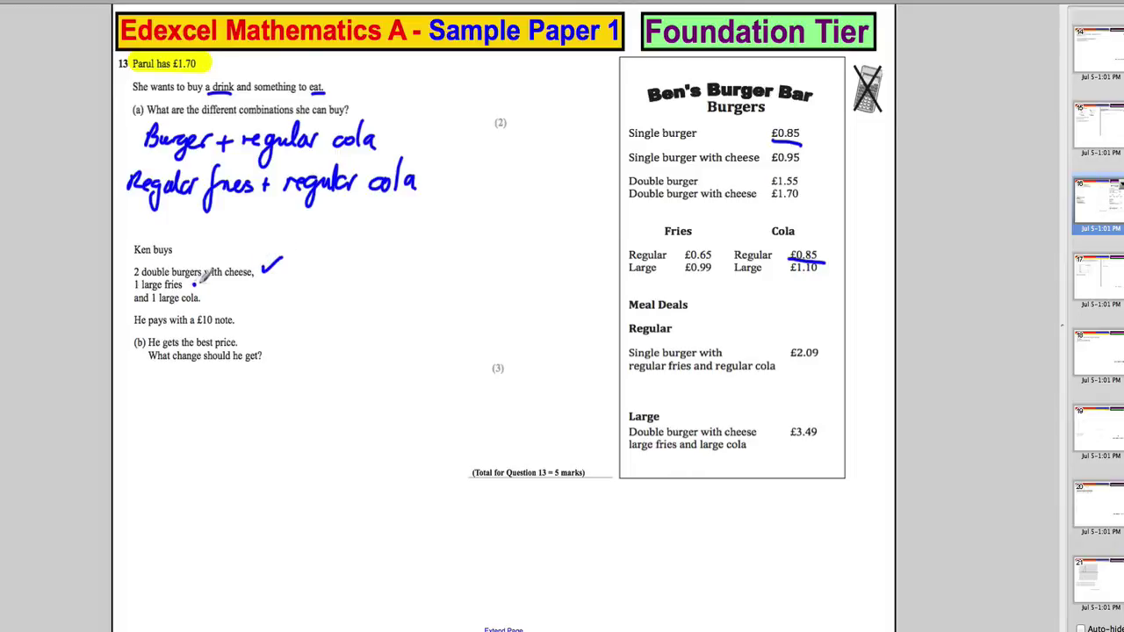
- Tick Ken's order lines, the £10 note and 'best price', and erase the regular cola price underline
{"action": "left_click_drag", "start_coordinate": [193, 284], "coordinate": [206, 284]}
{"action": "mouse_move", "coordinate": [202, 295]}
{"action": "left_mouse_down"}
{"action": "mouse_move", "coordinate": [220, 290]}
{"action": "mouse_move", "coordinate": [265, 307]}
{"action": "mouse_move", "coordinate": [260, 329]}
{"action": "left_mouse_up"}
{"action": "left_click_drag", "start_coordinate": [818, 260], "coordinate": [822, 263]}
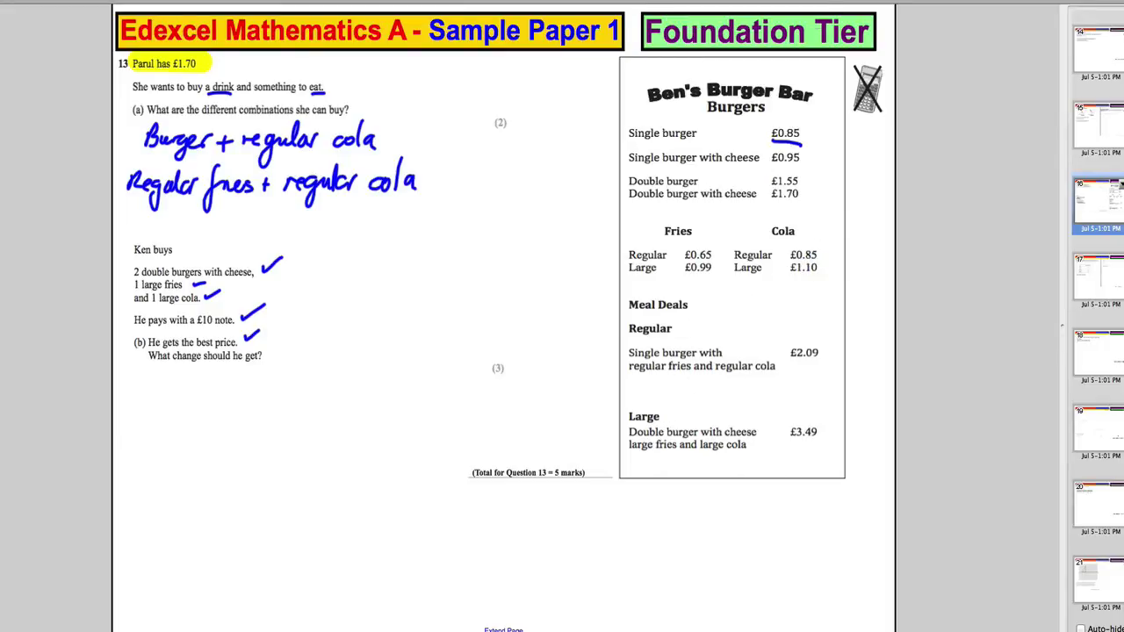
{"action": "left_click", "coordinate": [571, 16]}
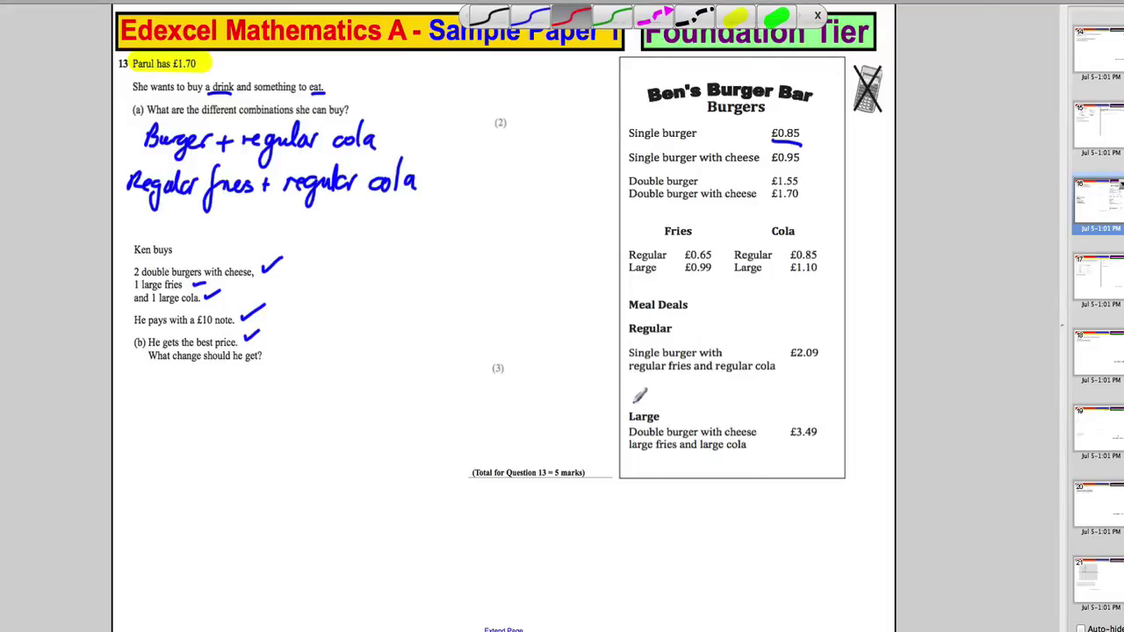
- Bracket the Large meal deal in red and underline its double burger, large fries and large cola
{"action": "mouse_move", "coordinate": [633, 401]}
{"action": "left_mouse_down"}
{"action": "mouse_move", "coordinate": [629, 453]}
{"action": "mouse_move", "coordinate": [681, 439]}
{"action": "mouse_move", "coordinate": [693, 439]}
{"action": "mouse_move", "coordinate": [684, 450]}
{"action": "mouse_move", "coordinate": [746, 450]}
{"action": "left_mouse_up"}
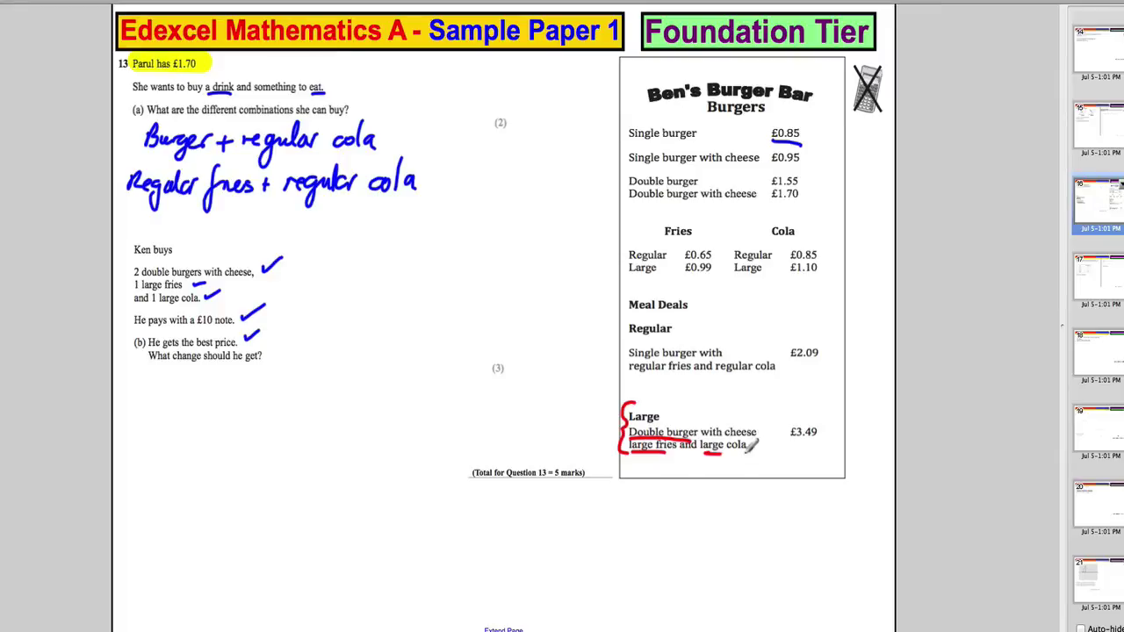
{"action": "mouse_move", "coordinate": [615, 1]}
{"action": "left_click", "coordinate": [537, 12]}
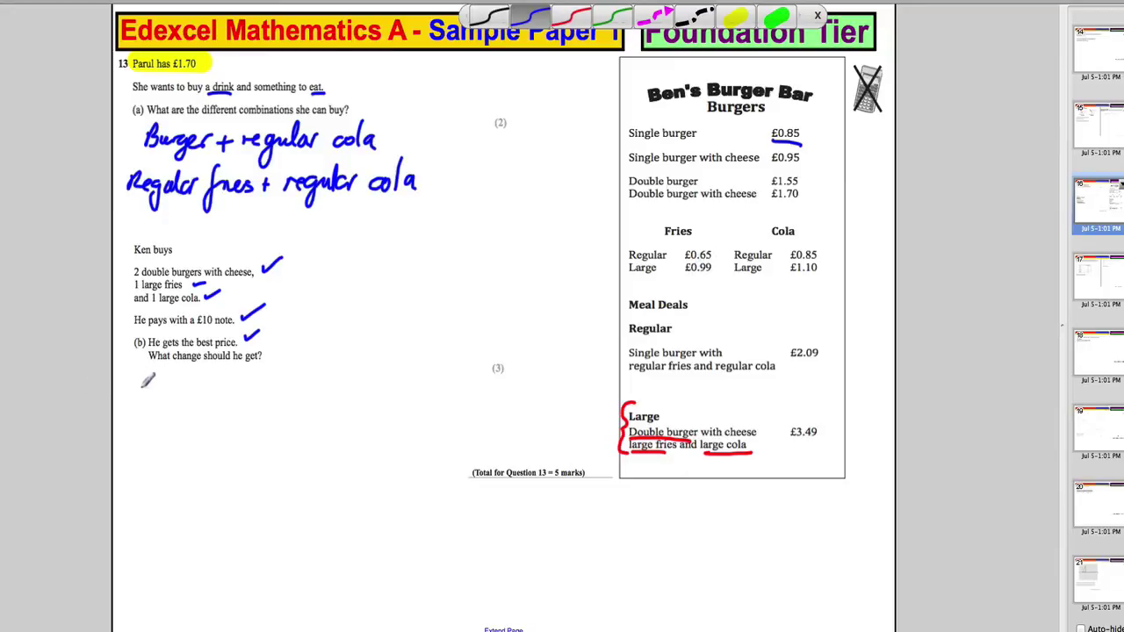
- Write the large meal deal = 3.49 under part (b), underline the double-burger-with-cheese line, and begin '1 double'
{"action": "mouse_move", "coordinate": [140, 380]}
{"action": "left_mouse_down"}
{"action": "mouse_move", "coordinate": [140, 403]}
{"action": "mouse_move", "coordinate": [281, 383]}
{"action": "mouse_move", "coordinate": [490, 384]}
{"action": "mouse_move", "coordinate": [510, 369]}
{"action": "mouse_move", "coordinate": [560, 386]}
{"action": "left_mouse_up"}
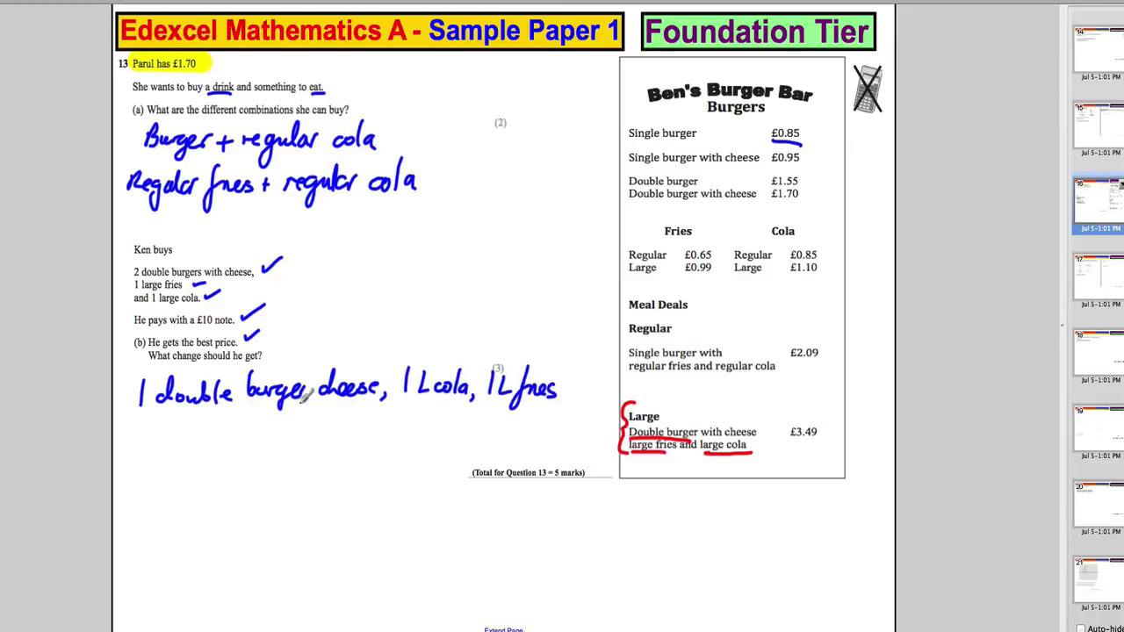
{"action": "left_click_drag", "start_coordinate": [137, 439], "coordinate": [150, 437]}
{"action": "mouse_move", "coordinate": [137, 449]}
{"action": "left_mouse_down"}
{"action": "mouse_move", "coordinate": [180, 449]}
{"action": "mouse_move", "coordinate": [230, 425]}
{"action": "mouse_move", "coordinate": [224, 448]}
{"action": "mouse_move", "coordinate": [239, 441]}
{"action": "left_mouse_up"}
{"action": "left_click", "coordinate": [198, 445]}
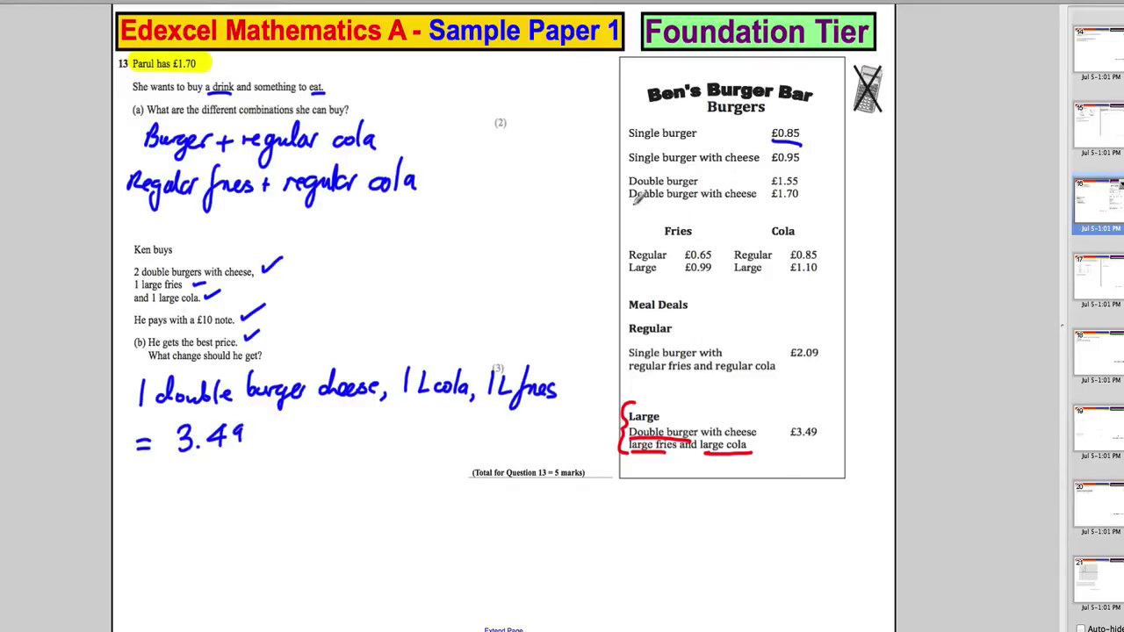
{"action": "left_click_drag", "start_coordinate": [629, 203], "coordinate": [821, 216]}
{"action": "mouse_move", "coordinate": [142, 482]}
{"action": "left_mouse_down"}
{"action": "mouse_move", "coordinate": [141, 502]}
{"action": "mouse_move", "coordinate": [180, 483]}
{"action": "mouse_move", "coordinate": [205, 493]}
{"action": "mouse_move", "coordinate": [239, 479]}
{"action": "mouse_move", "coordinate": [191, 530]}
{"action": "mouse_move", "coordinate": [235, 507]}
{"action": "left_mouse_up"}
{"action": "left_click", "coordinate": [199, 529]}
- Write the 1.70 price and the sum 3.49 + 1.70 = £5.19
{"action": "mouse_move", "coordinate": [162, 551]}
{"action": "left_mouse_down"}
{"action": "mouse_move", "coordinate": [180, 567]}
{"action": "mouse_move", "coordinate": [270, 546]}
{"action": "mouse_move", "coordinate": [263, 571]}
{"action": "mouse_move", "coordinate": [278, 555]}
{"action": "left_mouse_up"}
{"action": "left_click_drag", "start_coordinate": [303, 557], "coordinate": [316, 566]}
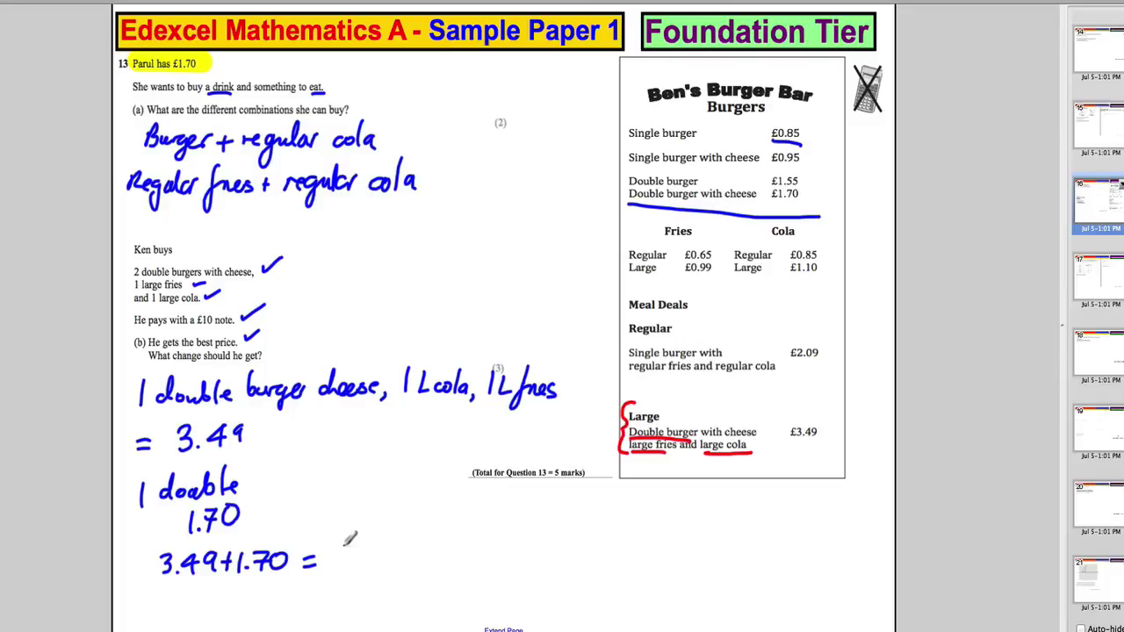
{"action": "mouse_move", "coordinate": [352, 545]}
{"action": "left_mouse_down"}
{"action": "mouse_move", "coordinate": [347, 570]}
{"action": "mouse_move", "coordinate": [395, 568]}
{"action": "mouse_move", "coordinate": [323, 568]}
{"action": "mouse_move", "coordinate": [336, 573]}
{"action": "left_mouse_up"}
{"action": "left_click_drag", "start_coordinate": [319, 557], "coordinate": [336, 555]}
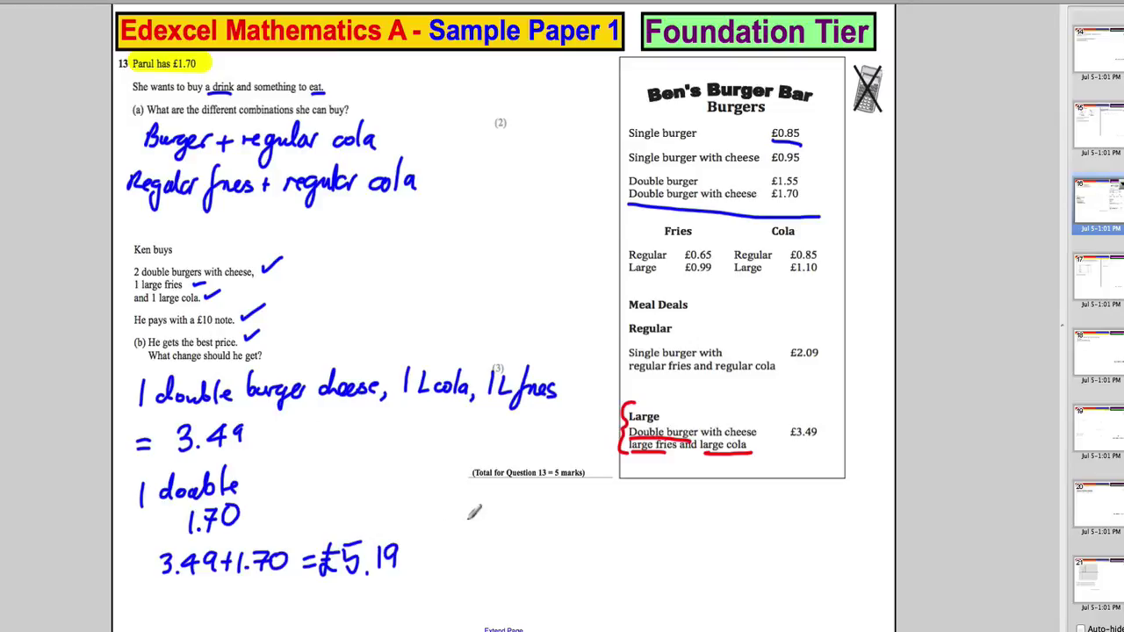
- Write the change line 10 − 5.19 = £4.81 change
{"action": "mouse_move", "coordinate": [512, 516]}
{"action": "left_mouse_down"}
{"action": "mouse_move", "coordinate": [509, 540]}
{"action": "mouse_move", "coordinate": [523, 518]}
{"action": "mouse_move", "coordinate": [562, 539]}
{"action": "mouse_move", "coordinate": [630, 525]}
{"action": "left_mouse_up"}
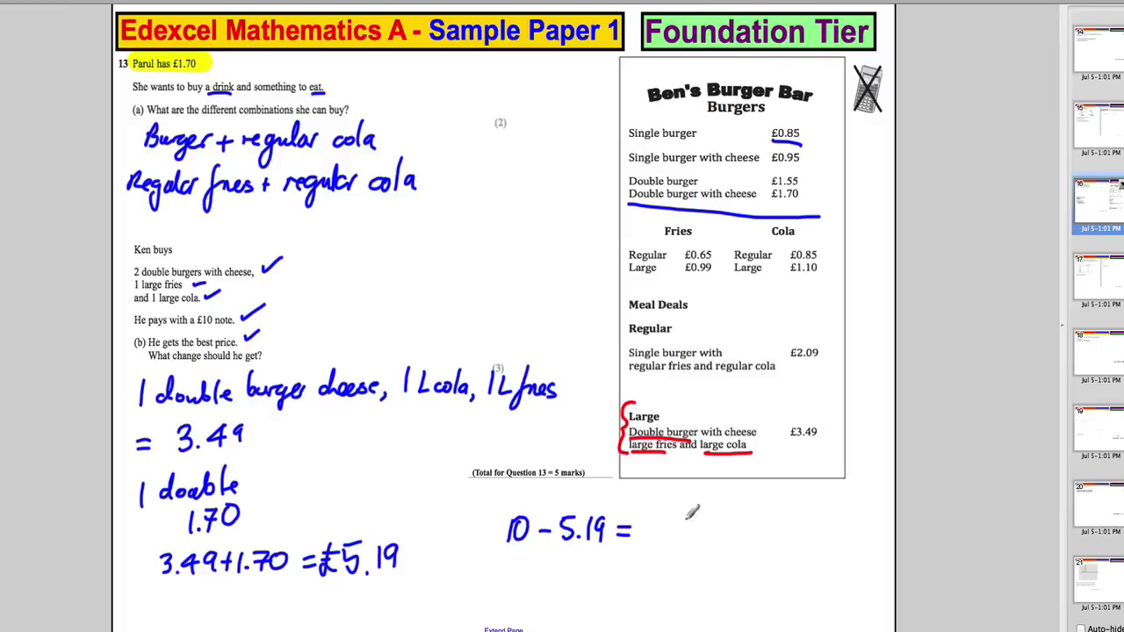
{"action": "mouse_move", "coordinate": [671, 501]}
{"action": "left_mouse_down"}
{"action": "mouse_move", "coordinate": [673, 537]}
{"action": "mouse_move", "coordinate": [696, 518]}
{"action": "mouse_move", "coordinate": [708, 532]}
{"action": "mouse_move", "coordinate": [725, 505]}
{"action": "mouse_move", "coordinate": [734, 532]}
{"action": "mouse_move", "coordinate": [816, 522]}
{"action": "mouse_move", "coordinate": [836, 508]}
{"action": "mouse_move", "coordinate": [864, 516]}
{"action": "left_mouse_up"}
{"action": "left_click", "coordinate": [856, 525]}
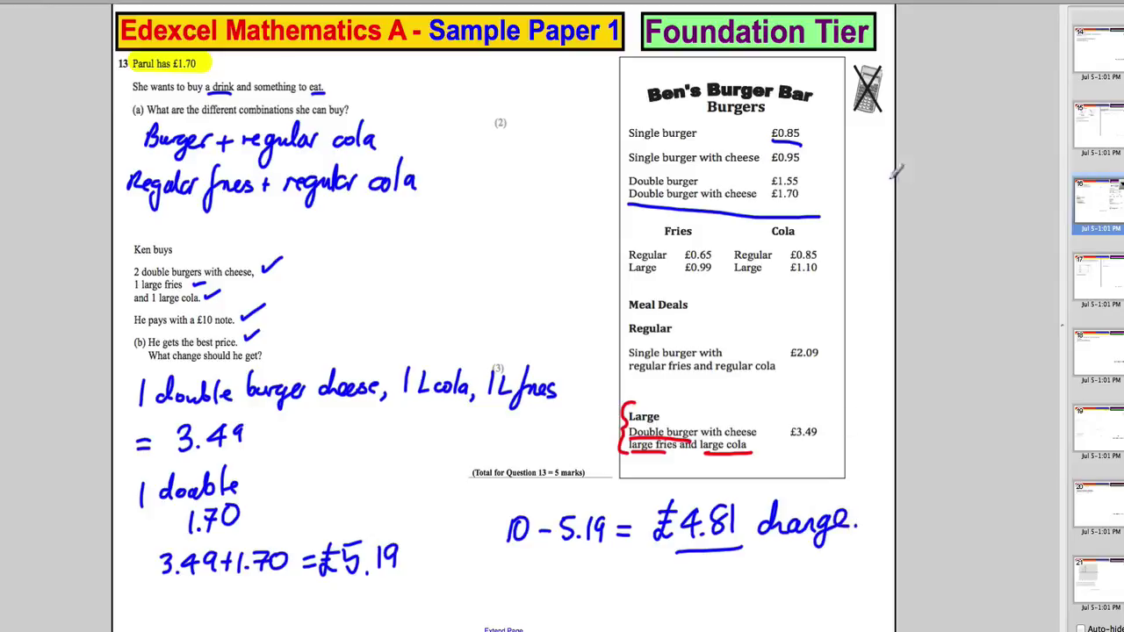
{"action": "left_click", "coordinate": [1001, 0]}
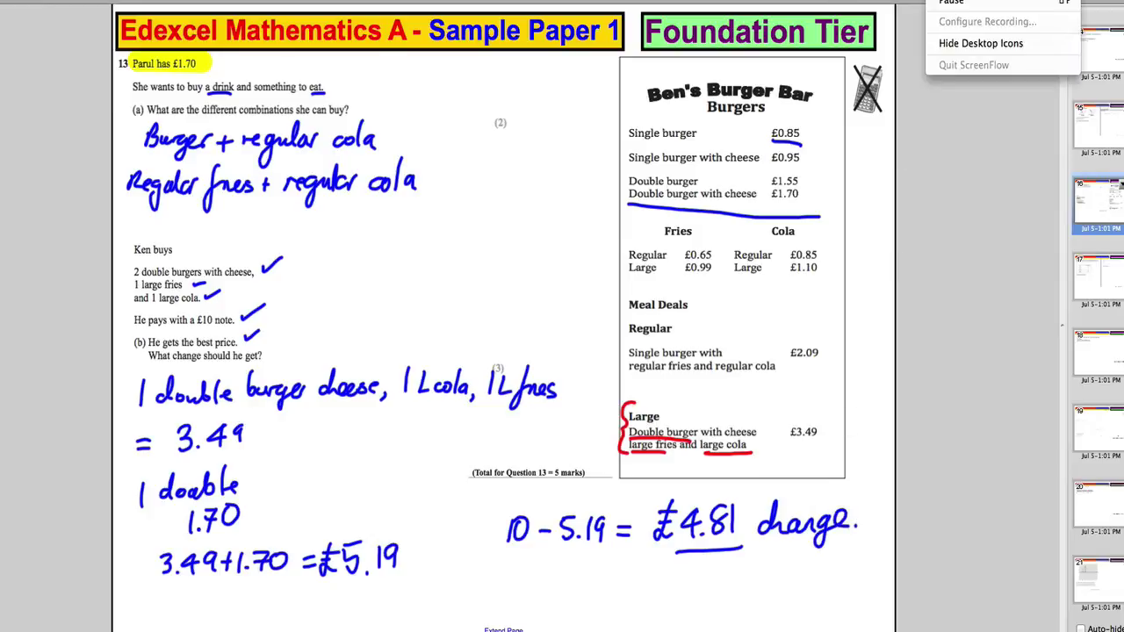